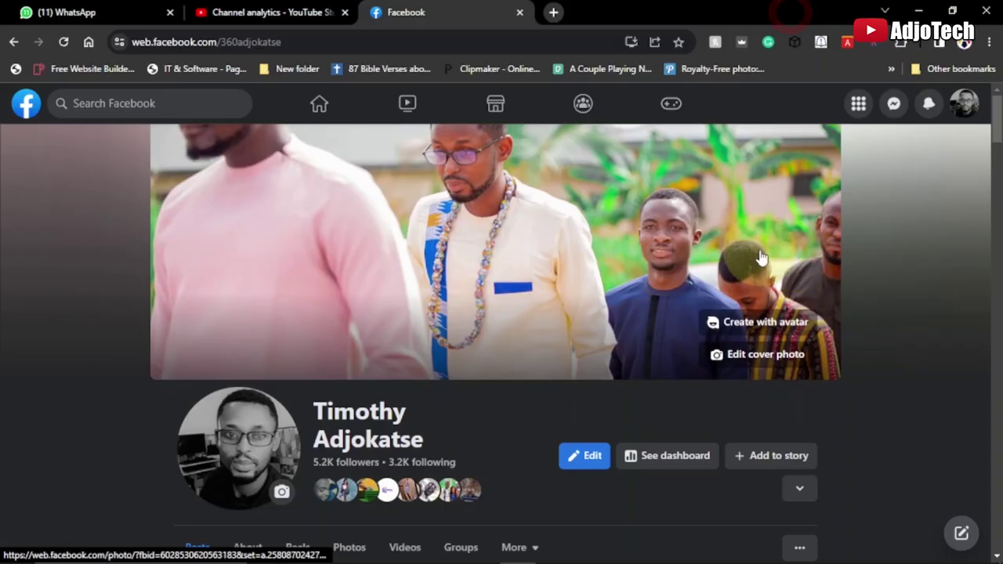
Step: Inspect the profile web address, highlighting the username at its end
{"action": "scroll", "coordinate": [418, 365], "scroll_direction": "down", "scroll_amount": 2}
{"action": "scroll", "coordinate": [418, 365], "scroll_direction": "down", "scroll_amount": 5}
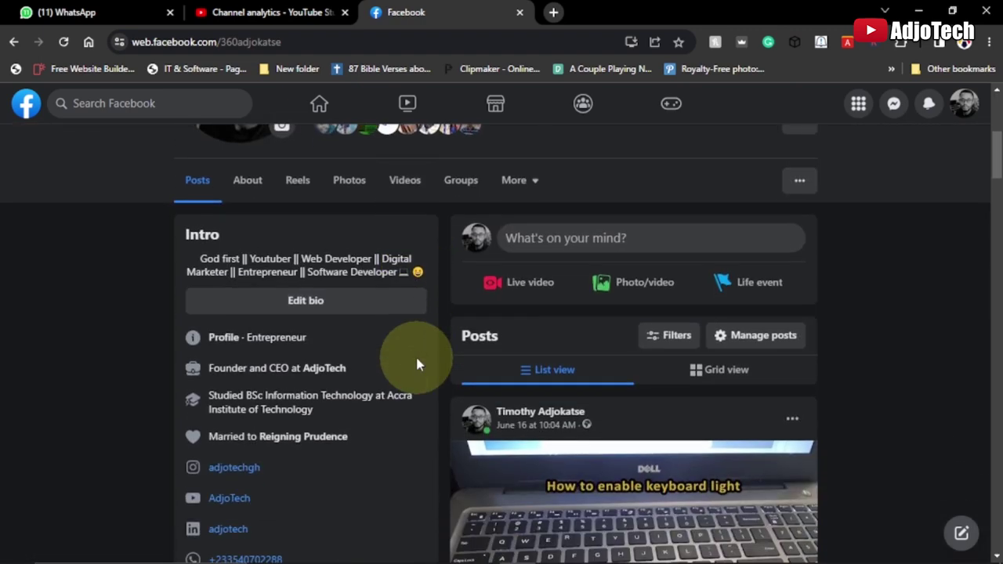
{"action": "scroll", "coordinate": [417, 360], "scroll_direction": "up", "scroll_amount": 10}
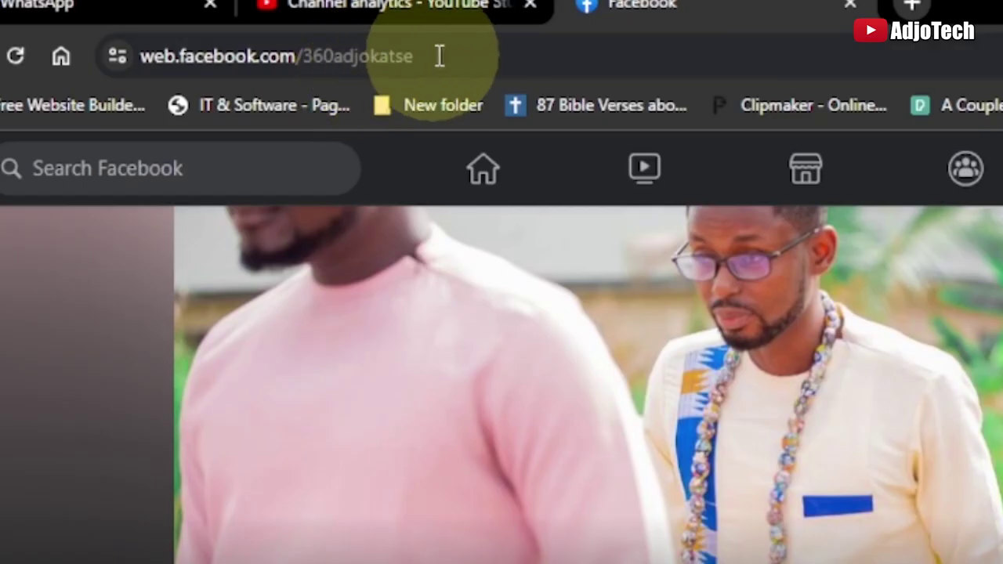
{"action": "left_click_drag", "start_coordinate": [280, 41], "coordinate": [249, 42]}
{"action": "left_click_drag", "start_coordinate": [355, 56], "coordinate": [117, 56]}
{"action": "left_click", "coordinate": [416, 49]}
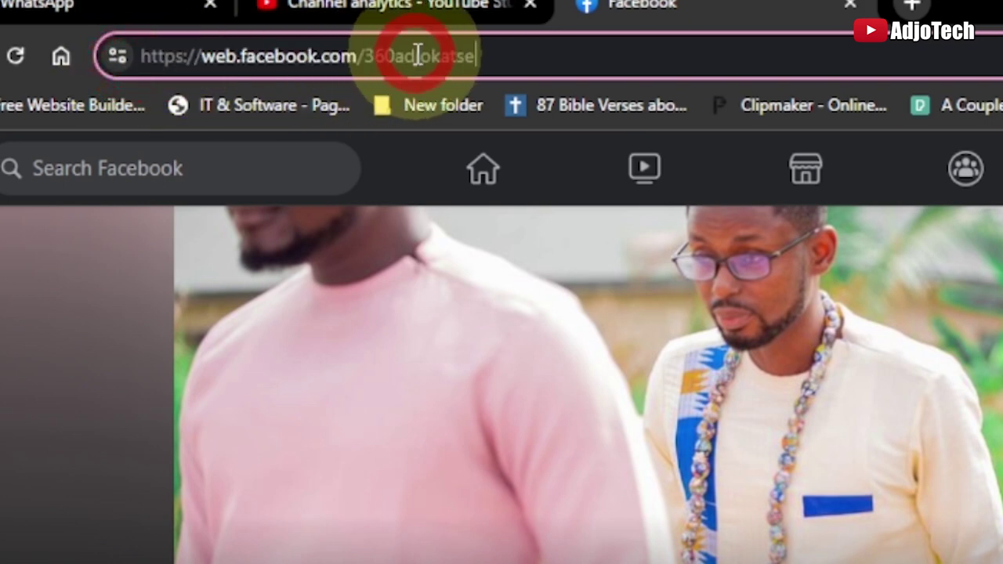
{"action": "left_click_drag", "start_coordinate": [473, 51], "coordinate": [134, 67]}
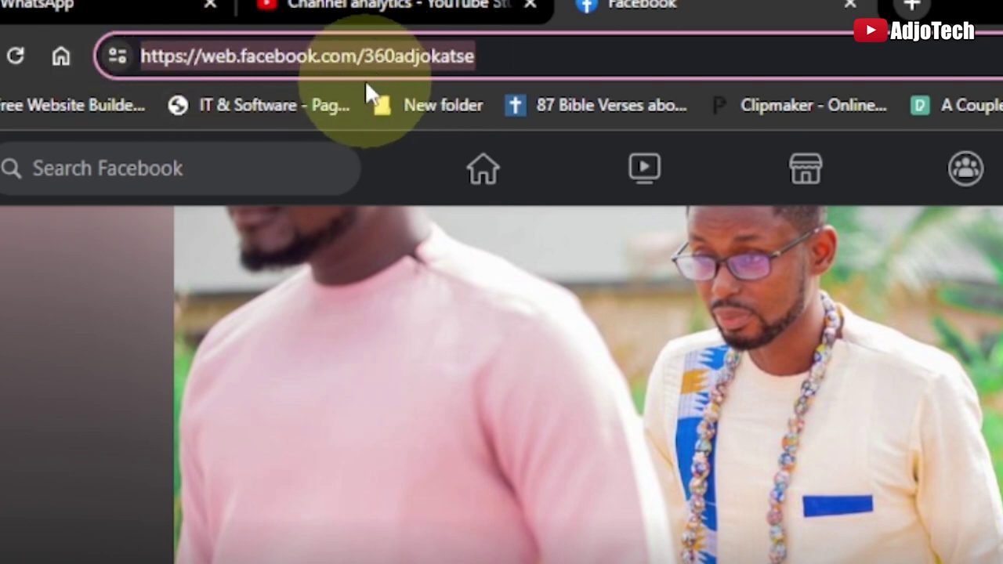
{"action": "left_click", "coordinate": [502, 52]}
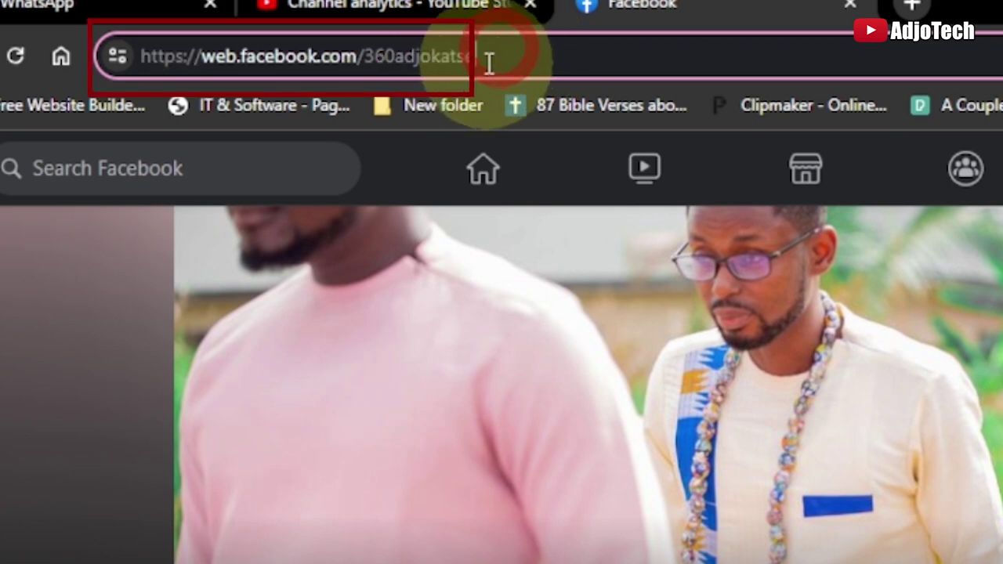
{"action": "left_click_drag", "start_coordinate": [484, 50], "coordinate": [363, 57]}
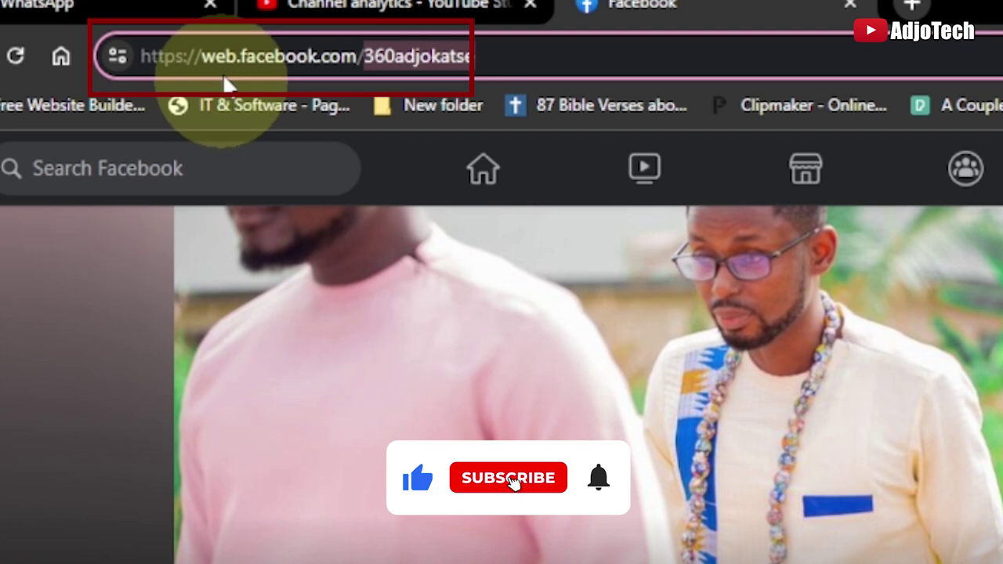
{"action": "left_click", "coordinate": [502, 53]}
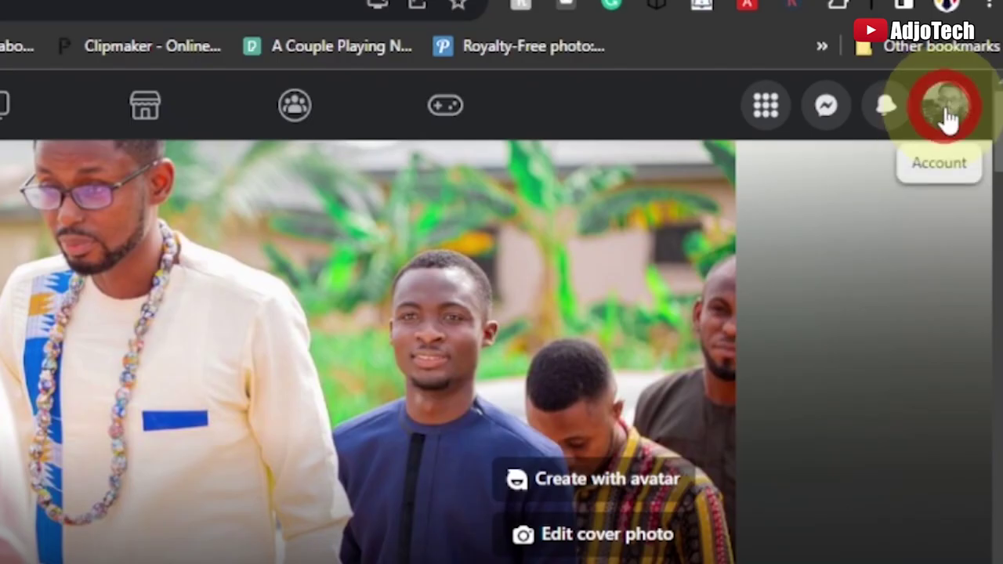
Step: Go to Settings through the account menu's Settings & privacy options
{"action": "left_click", "coordinate": [947, 113]}
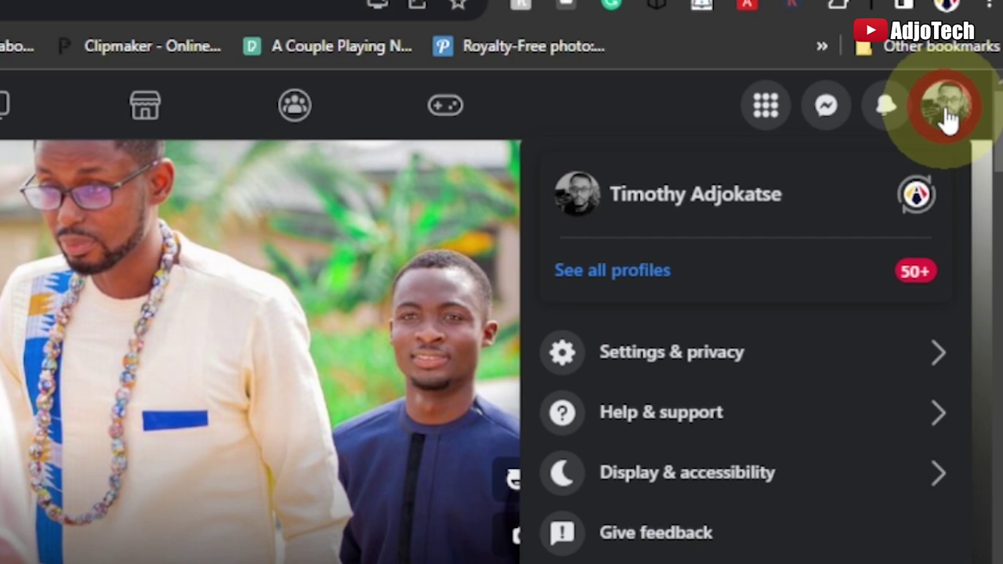
{"action": "left_click", "coordinate": [693, 357]}
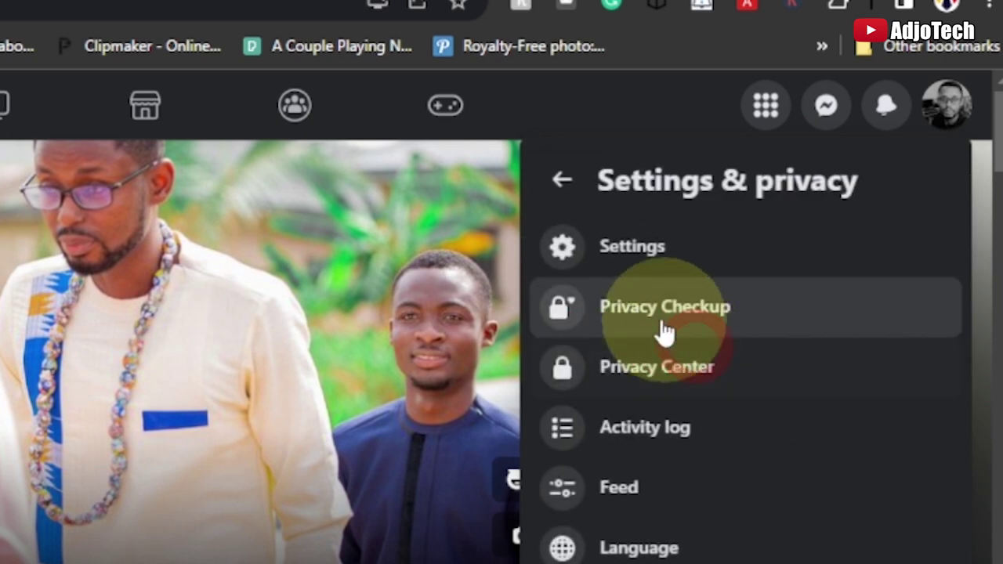
{"action": "left_click", "coordinate": [666, 259]}
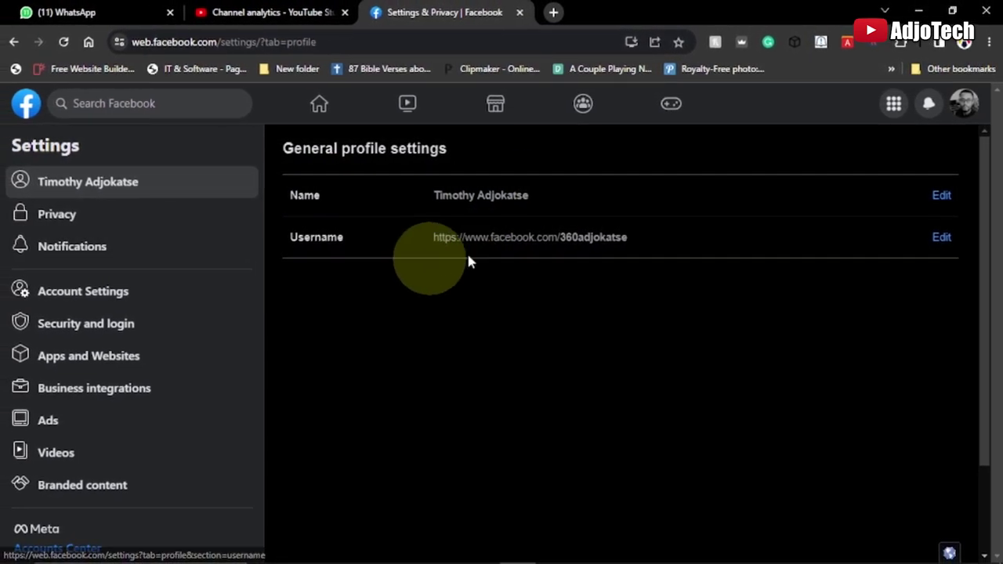
Step: Open the Username editor and select the current username in its field
{"action": "left_click", "coordinate": [942, 238]}
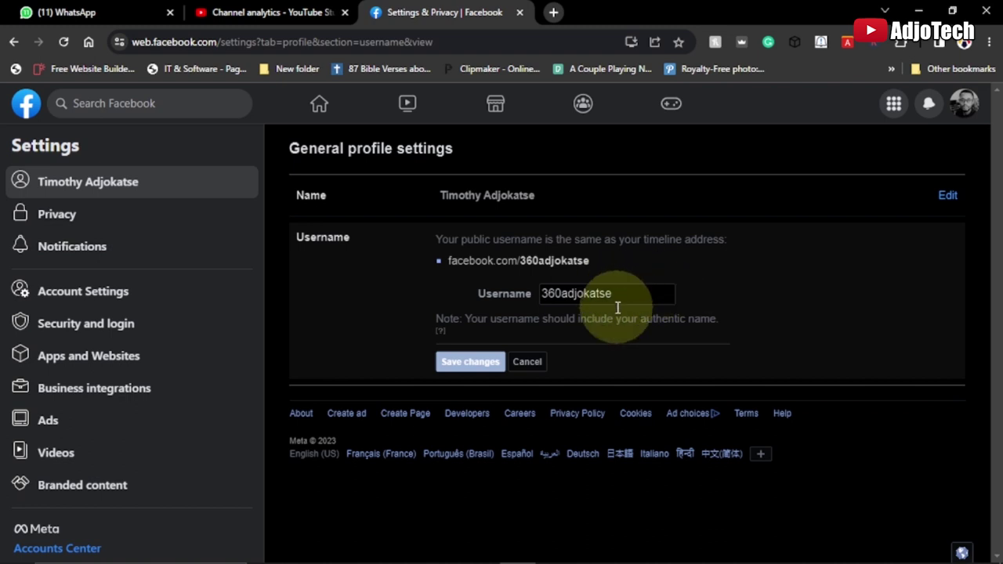
{"action": "left_click_drag", "start_coordinate": [542, 293], "coordinate": [642, 290]}
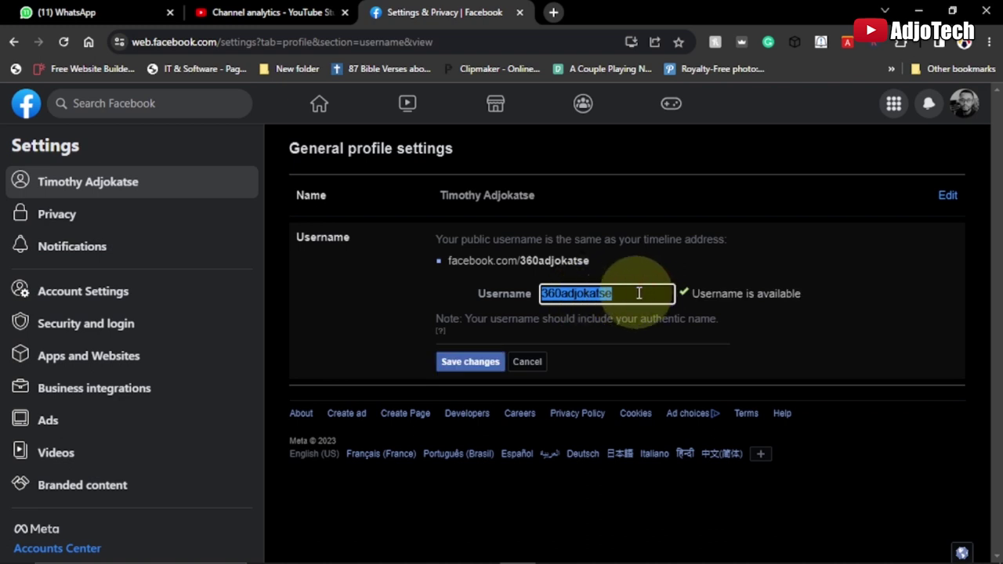
{"action": "left_click", "coordinate": [558, 293]}
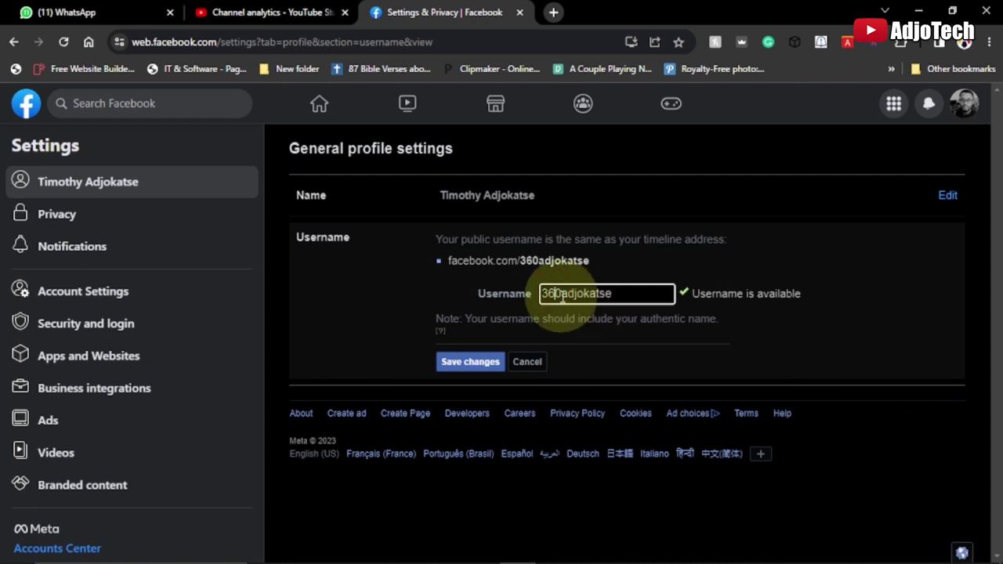
{"action": "key", "text": "BackSpace"}
{"action": "key", "text": "BackSpace"}
{"action": "key", "text": "BackSpace"}
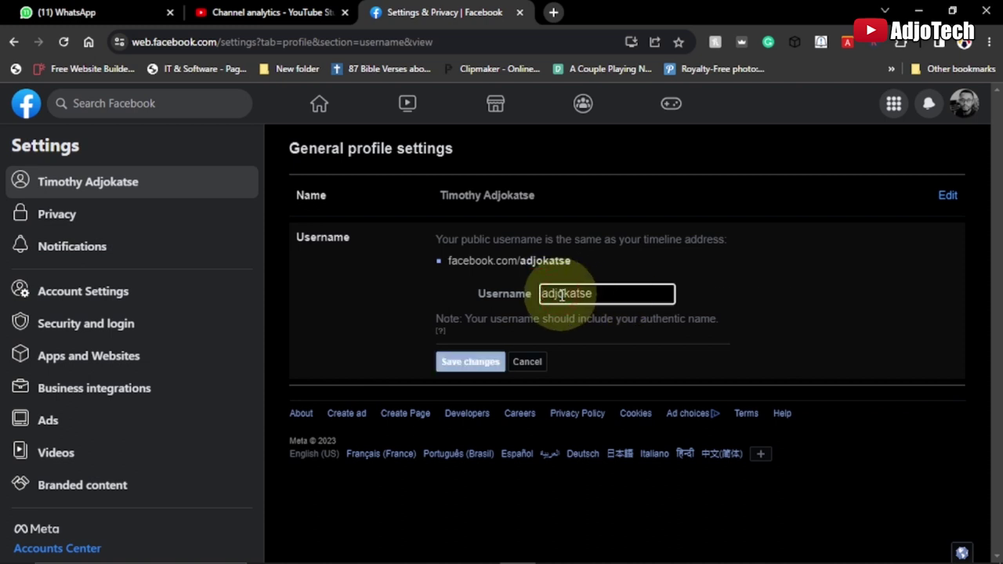
{"action": "left_click", "coordinate": [602, 294]}
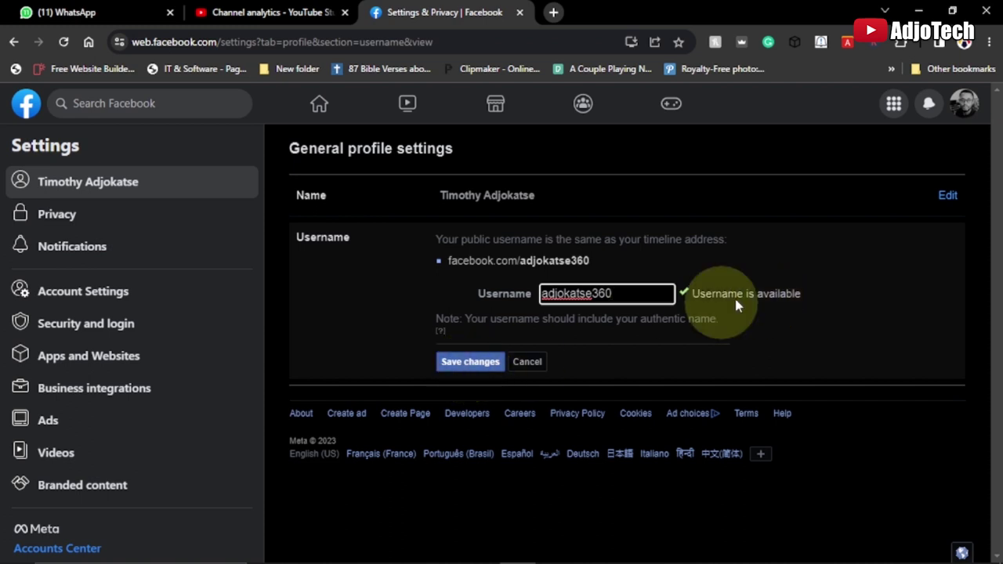
{"action": "left_click", "coordinate": [471, 366]}
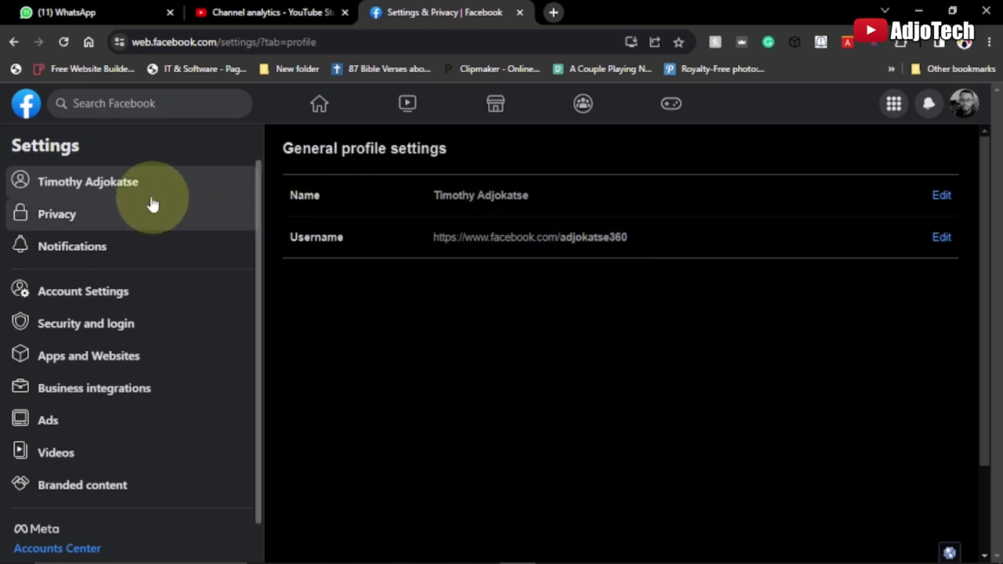
{"action": "left_click", "coordinate": [317, 108]}
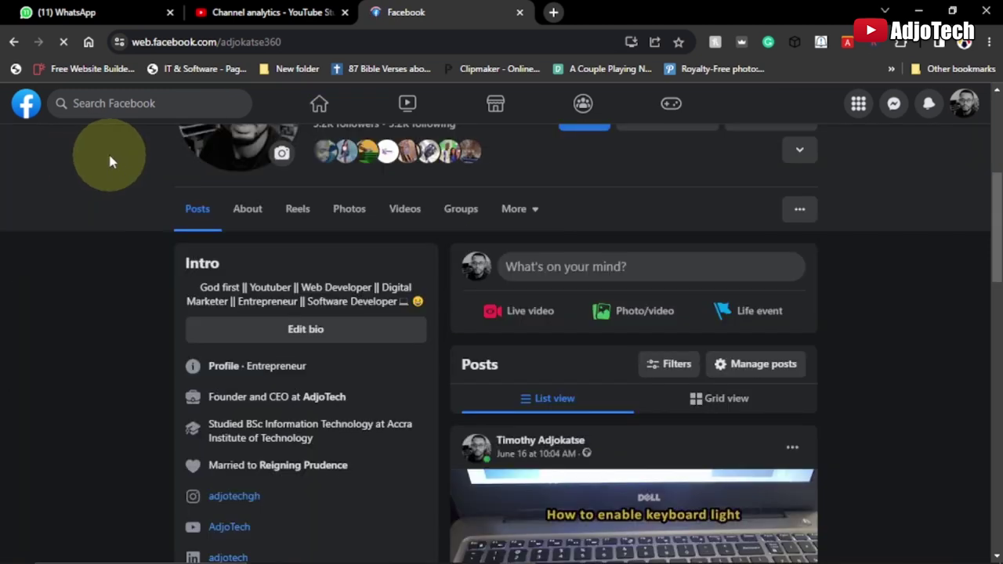
{"action": "scroll", "coordinate": [399, 235], "scroll_direction": "up", "scroll_amount": 4}
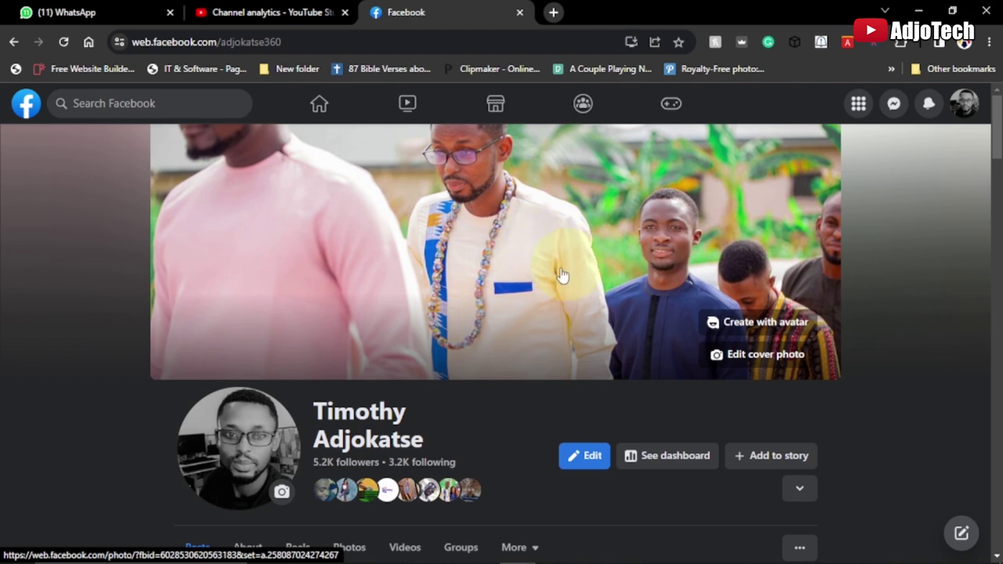
Step: Switch to acting as the AdjoTech page and browse its timeline
{"action": "left_click", "coordinate": [964, 109]}
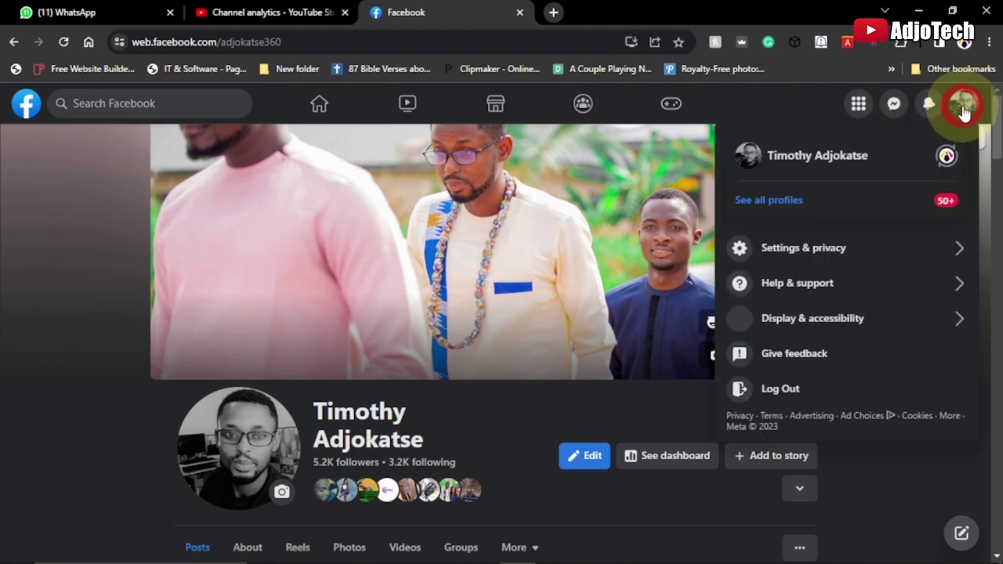
{"action": "left_click", "coordinate": [901, 167]}
{"action": "left_click", "coordinate": [374, 265]}
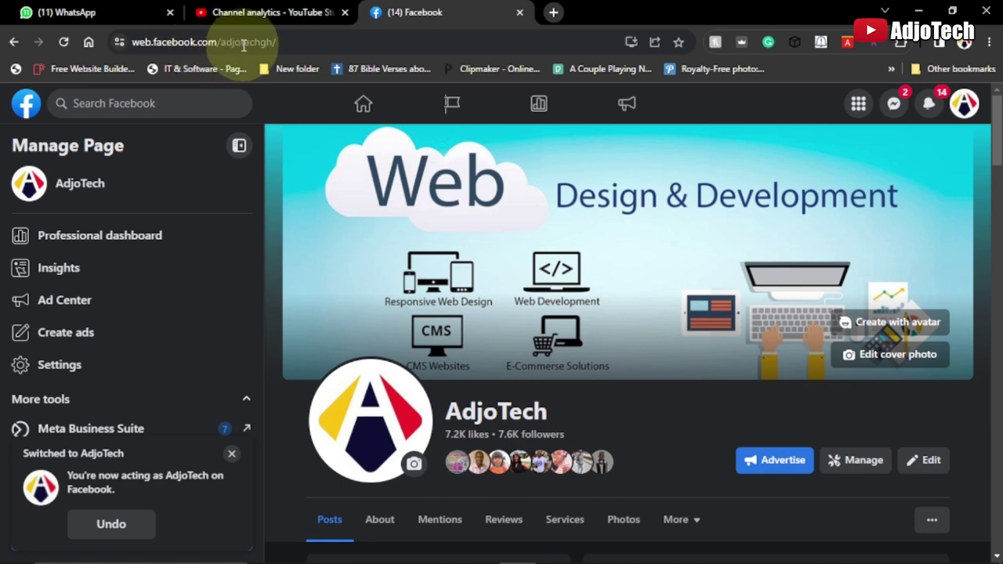
{"action": "scroll", "coordinate": [549, 383], "scroll_direction": "down", "scroll_amount": 3}
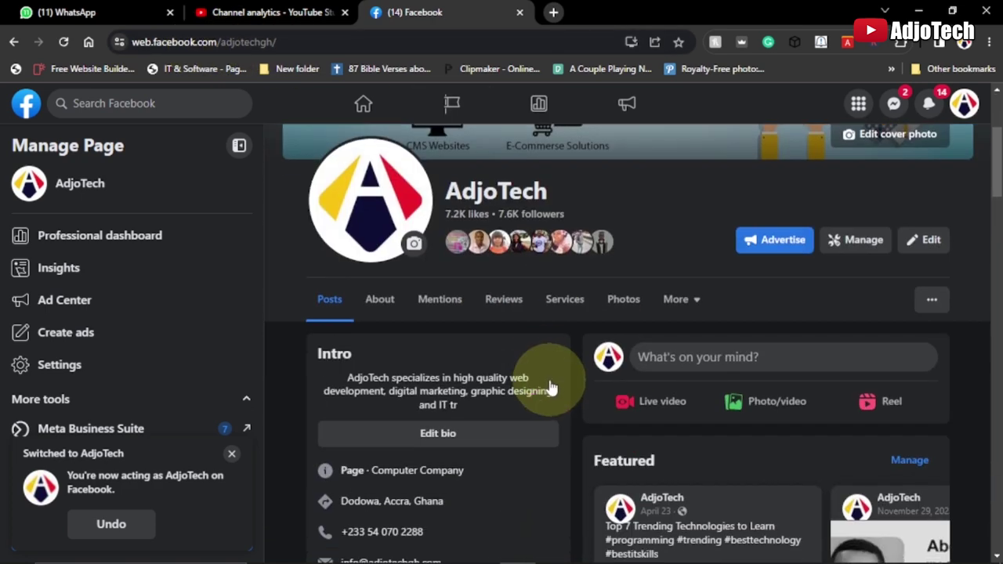
{"action": "scroll", "coordinate": [549, 380], "scroll_direction": "up", "scroll_amount": 3}
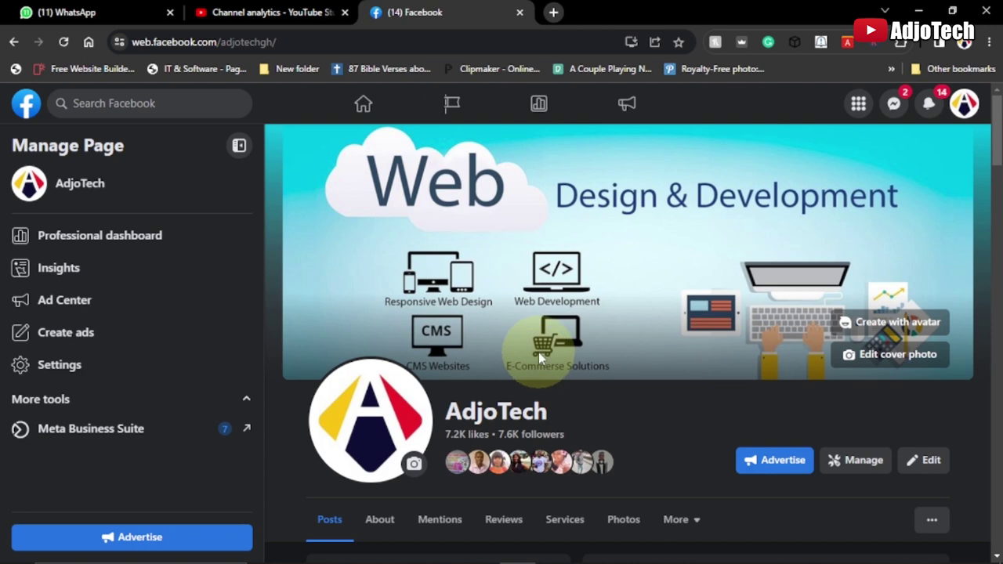
{"action": "scroll", "coordinate": [595, 359], "scroll_direction": "down", "scroll_amount": 3}
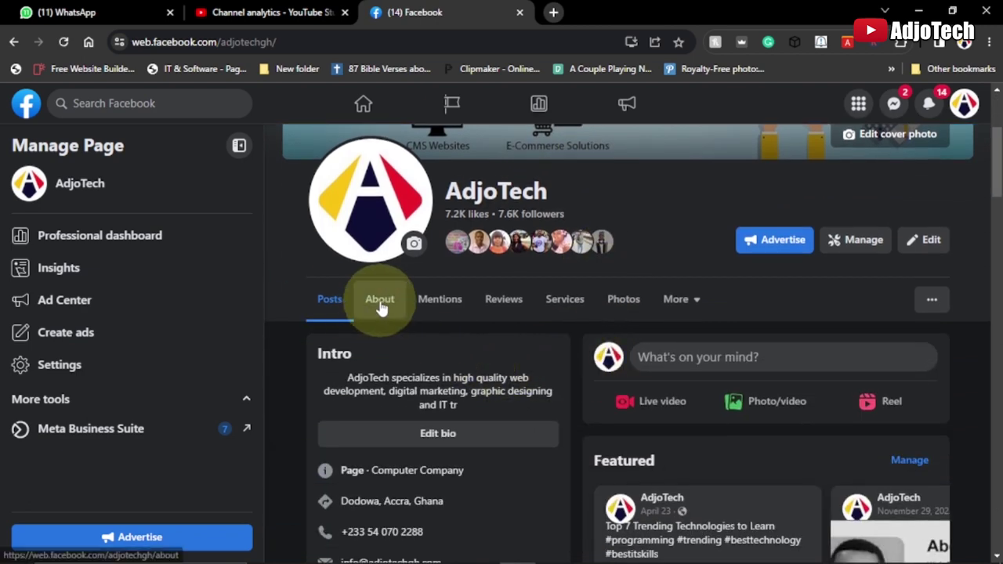
{"action": "scroll", "coordinate": [380, 308], "scroll_direction": "up", "scroll_amount": 3}
Step: Open the AdjoTech page's username editor showing adjotechgh, then return to the home feed
{"action": "left_click", "coordinate": [70, 366]}
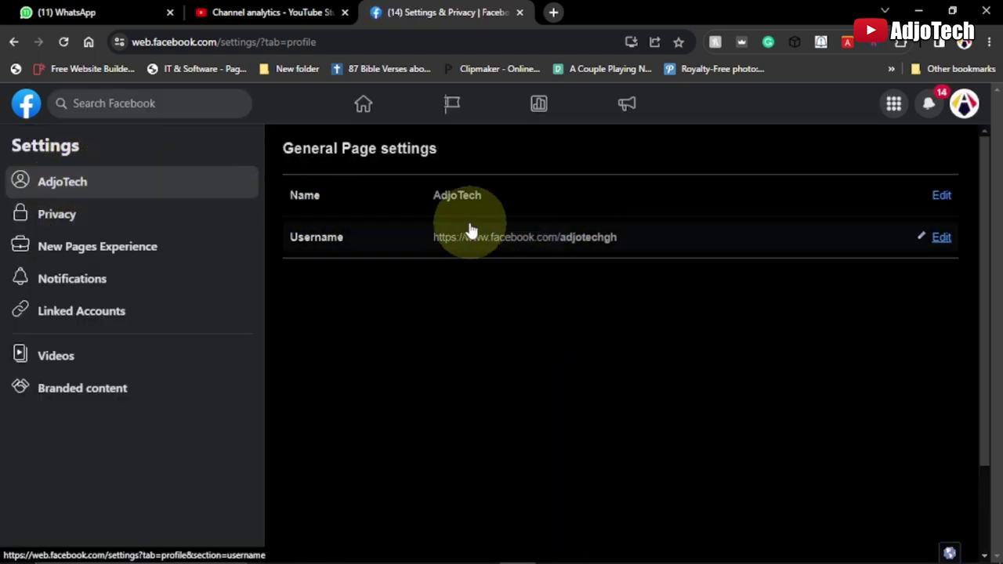
{"action": "left_click", "coordinate": [941, 238]}
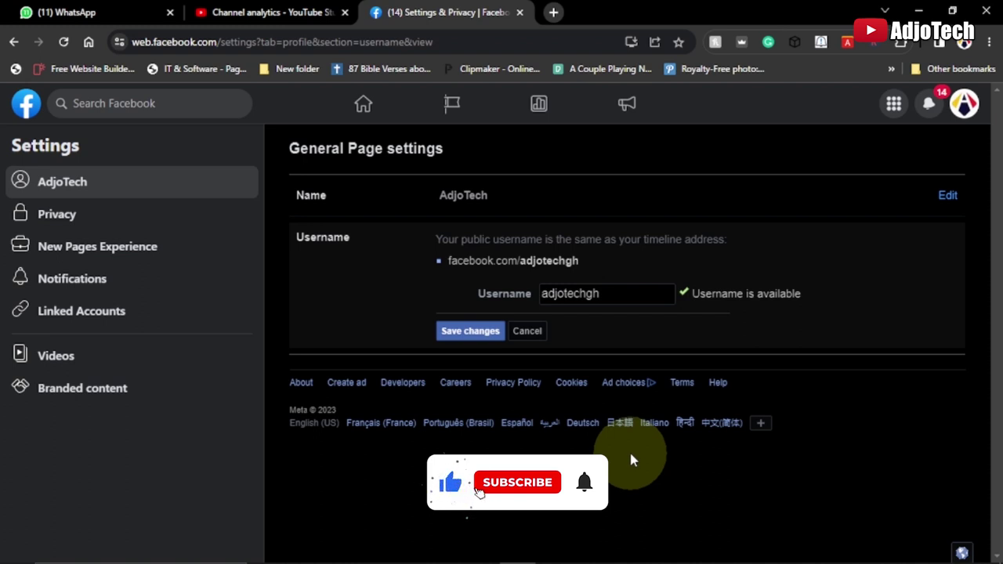
{"action": "left_click", "coordinate": [363, 110]}
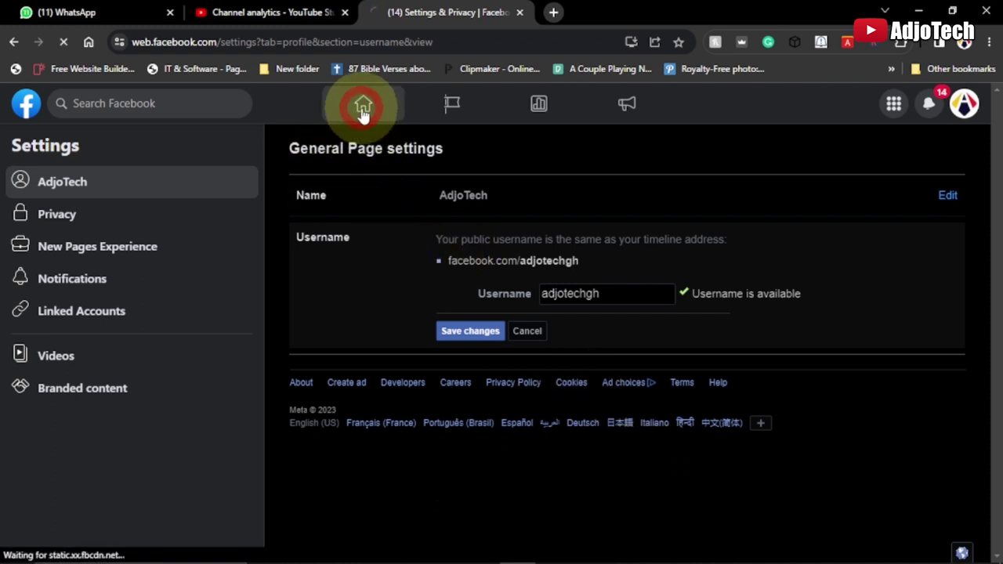